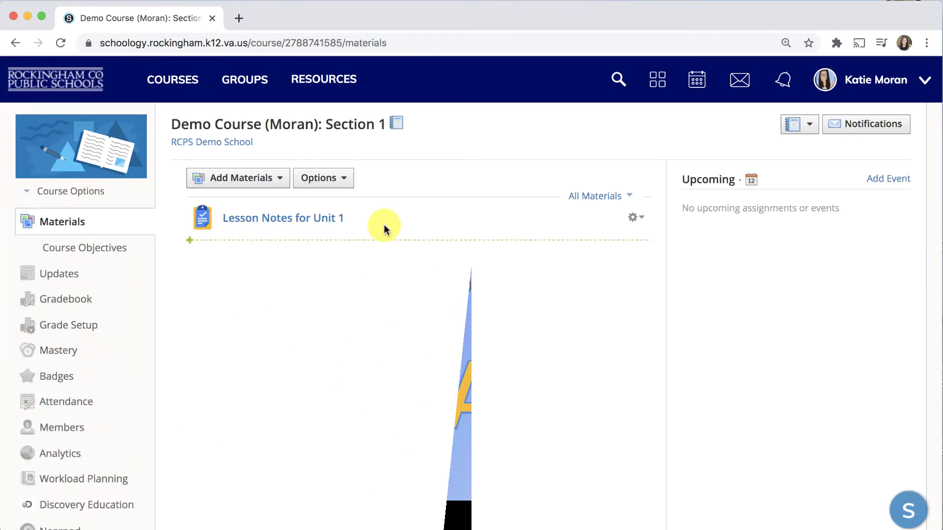
- Launch the Lesson Notes for Unit 1 assignment from the course Materials list
left_click(312, 218)
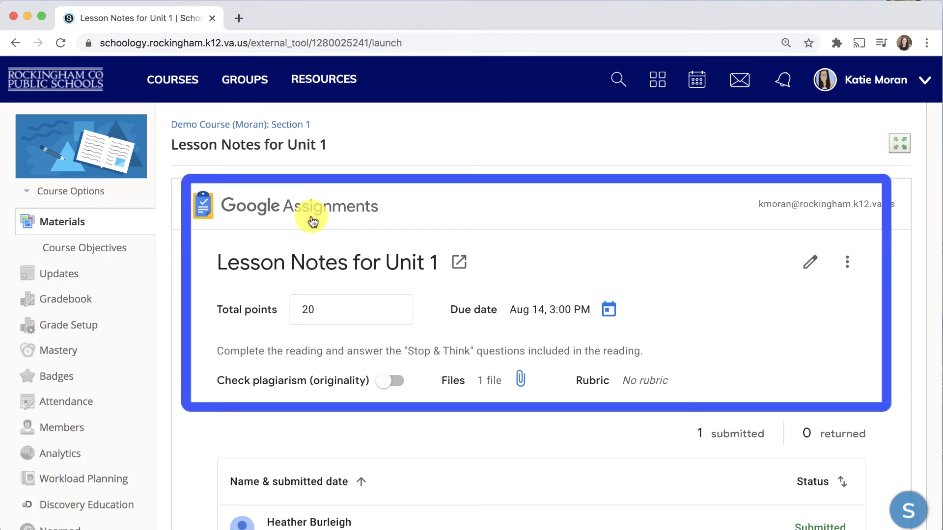
scroll(311, 218, "down", 2)
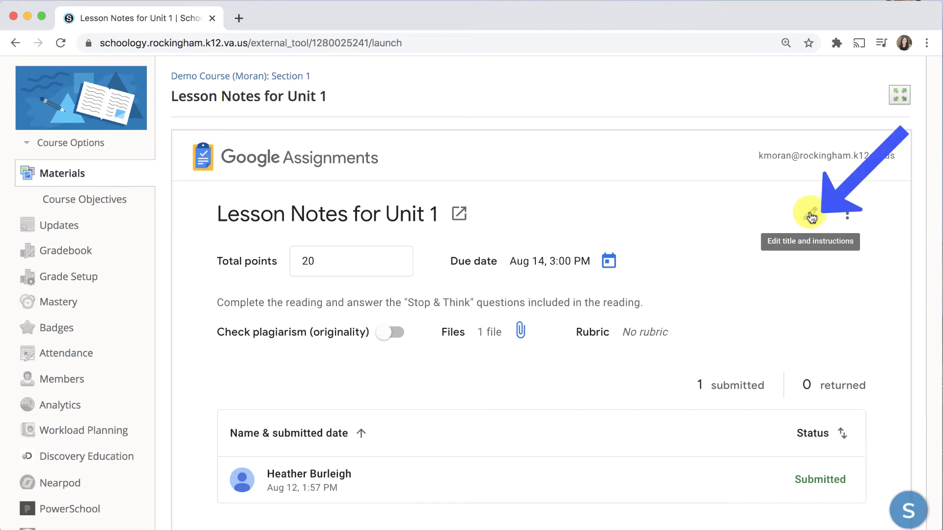
scroll(873, 204, "down", 3)
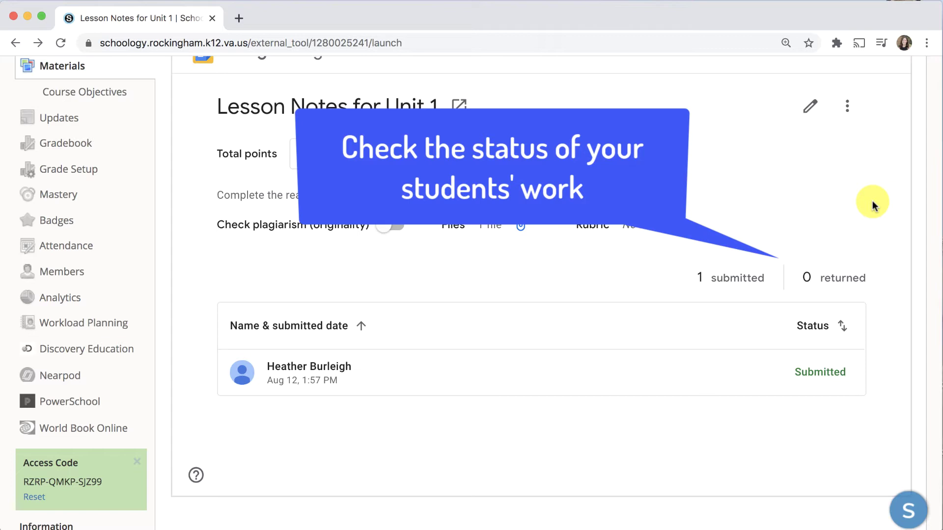
left_click(450, 378)
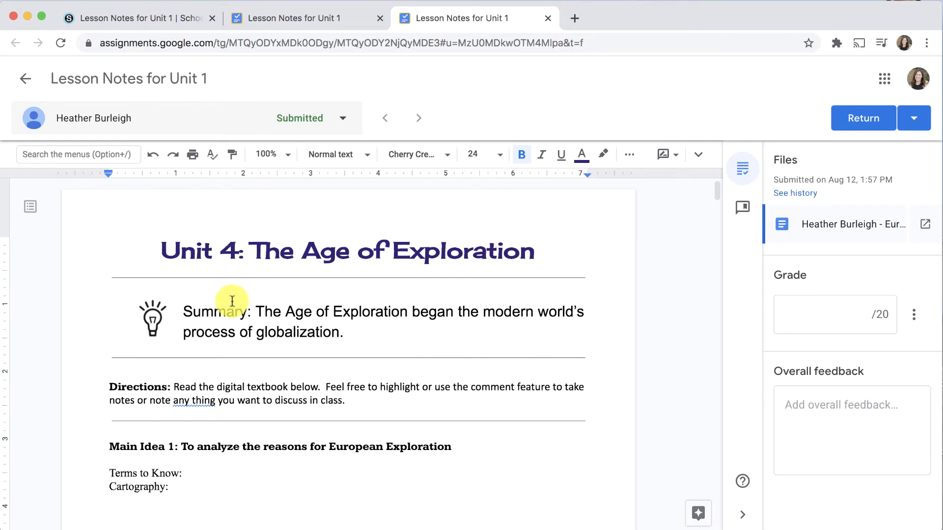
scroll(232, 300, "down", 1)
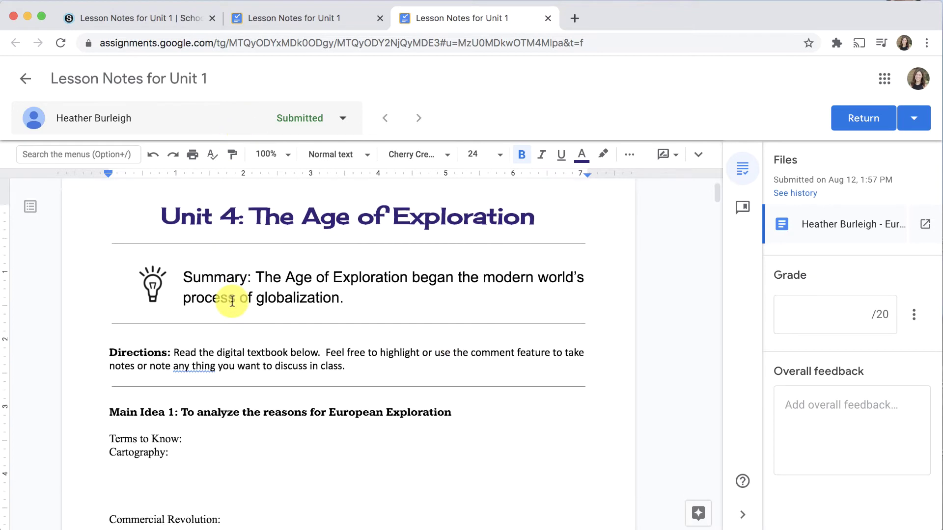
left_click(192, 366)
left_click(198, 346)
type("anything")
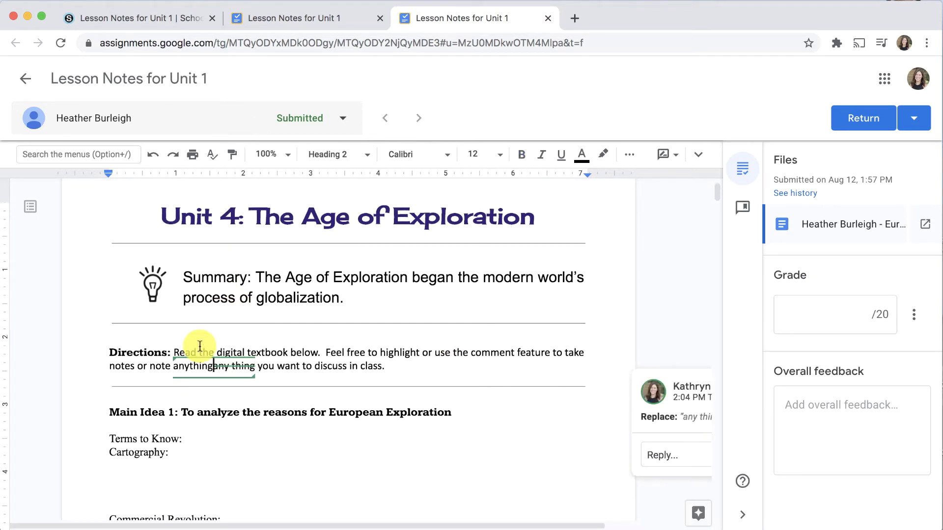
left_click(590, 437)
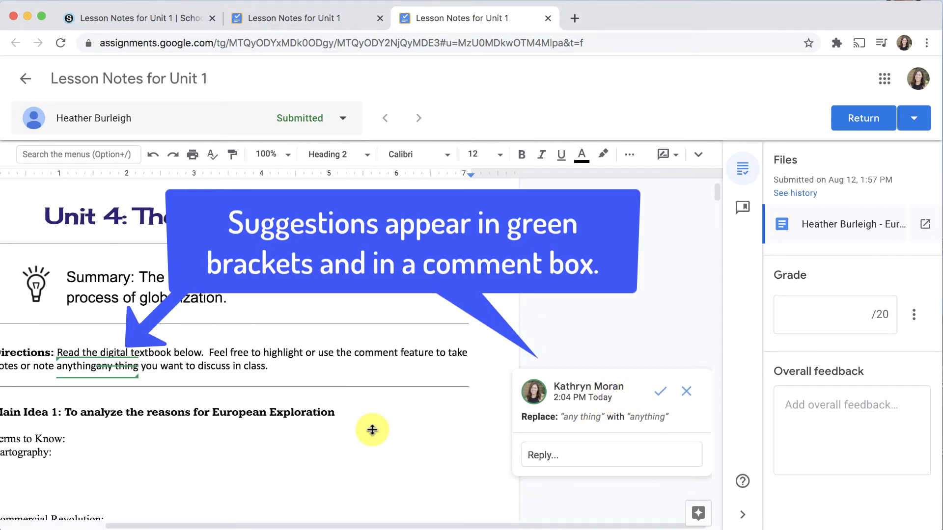
- Enter a grade of 18/20 and overall feedback to check spelling and grammar
left_click(840, 316)
type("1")
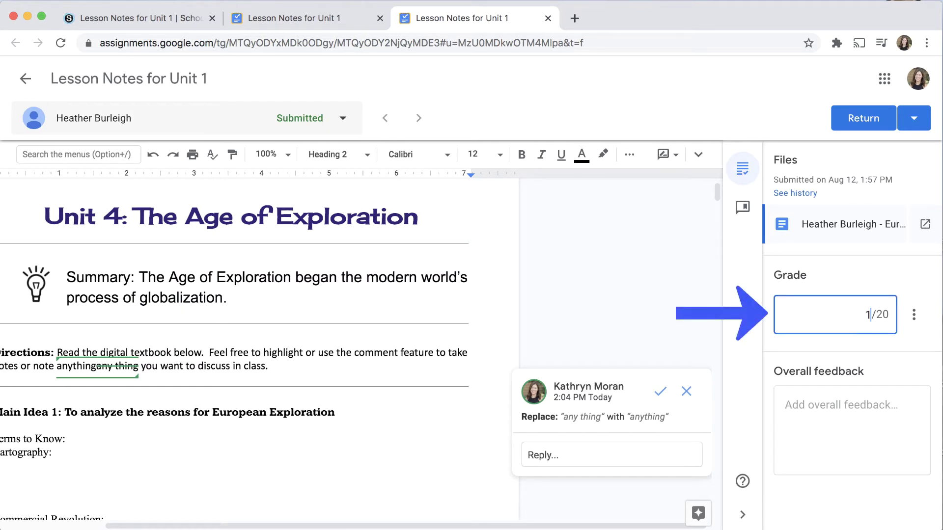
type("8")
left_click(839, 414)
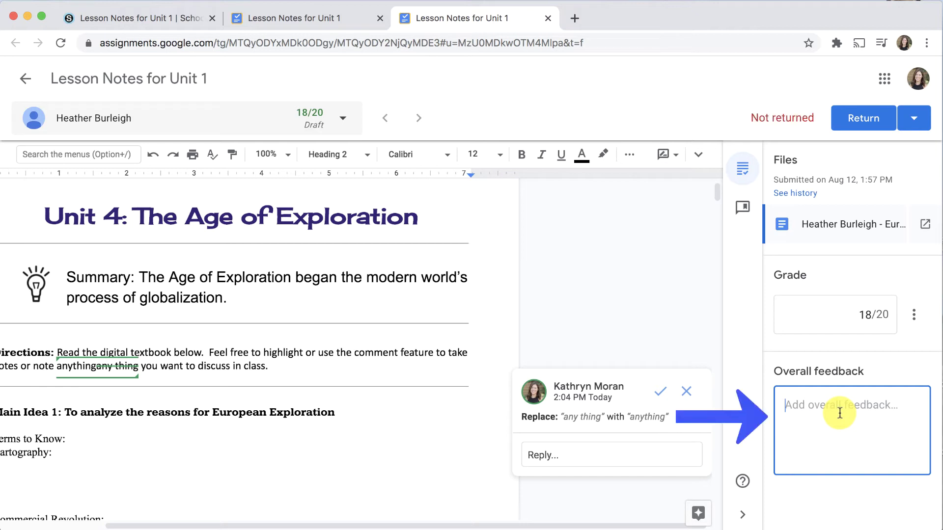
type("P")
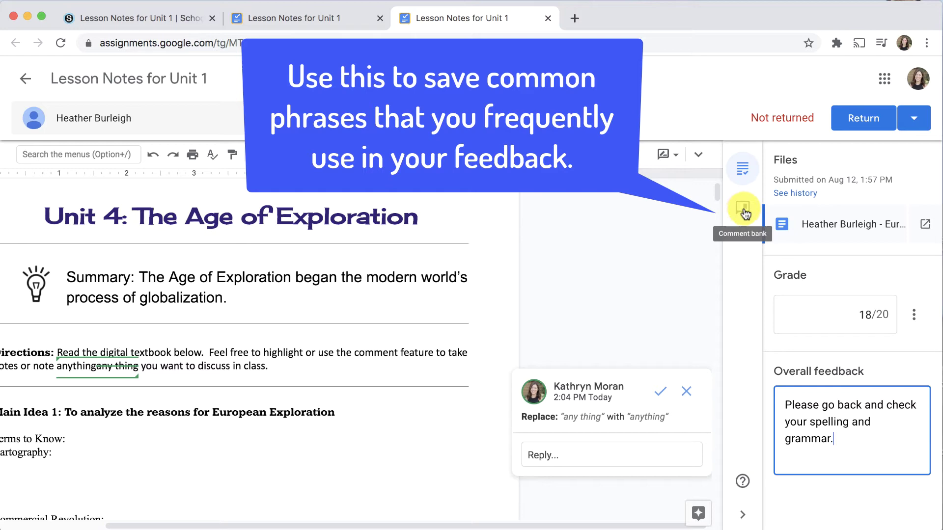
- Add 'Great work!' as a new comment in the comment bank
left_click(744, 213)
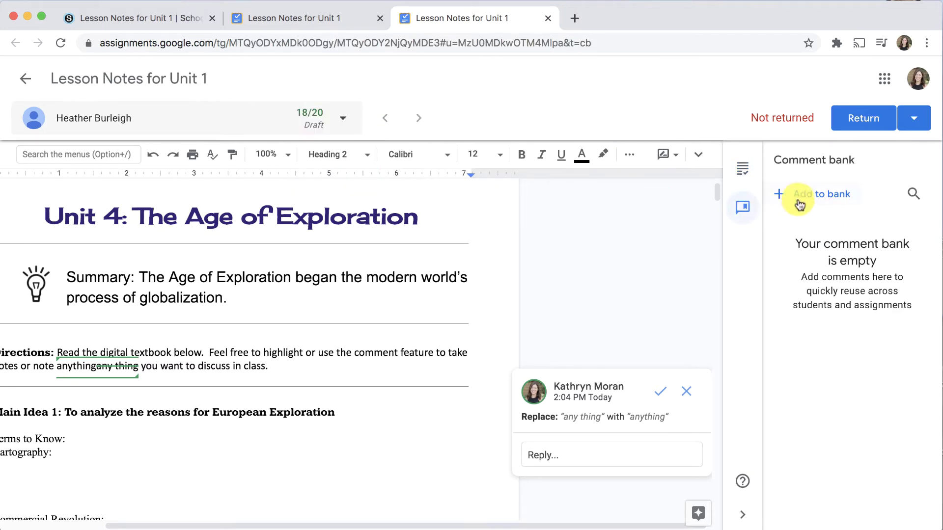
left_click(804, 194)
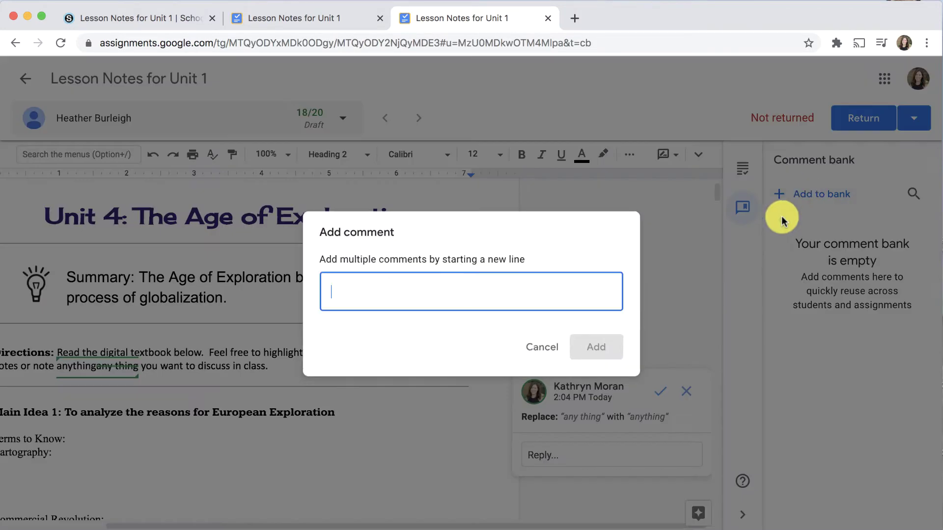
type("Great work!")
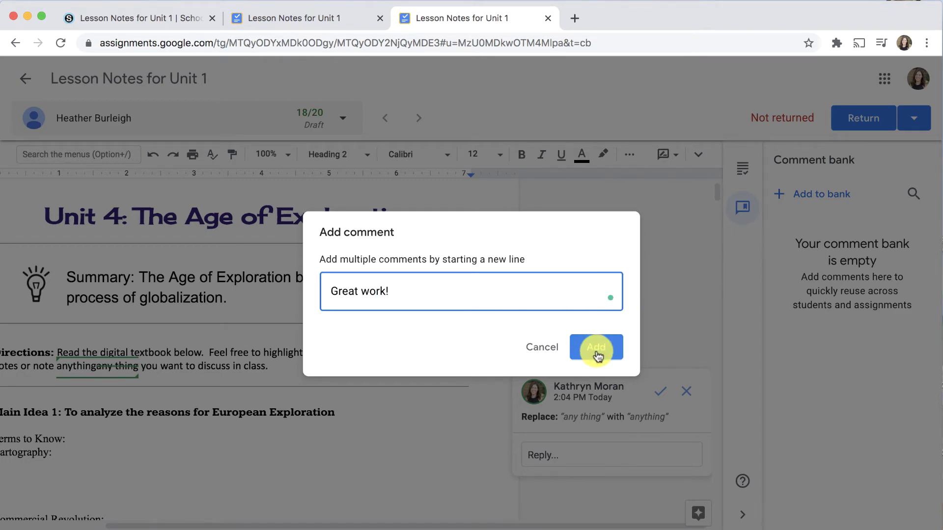
left_click(596, 347)
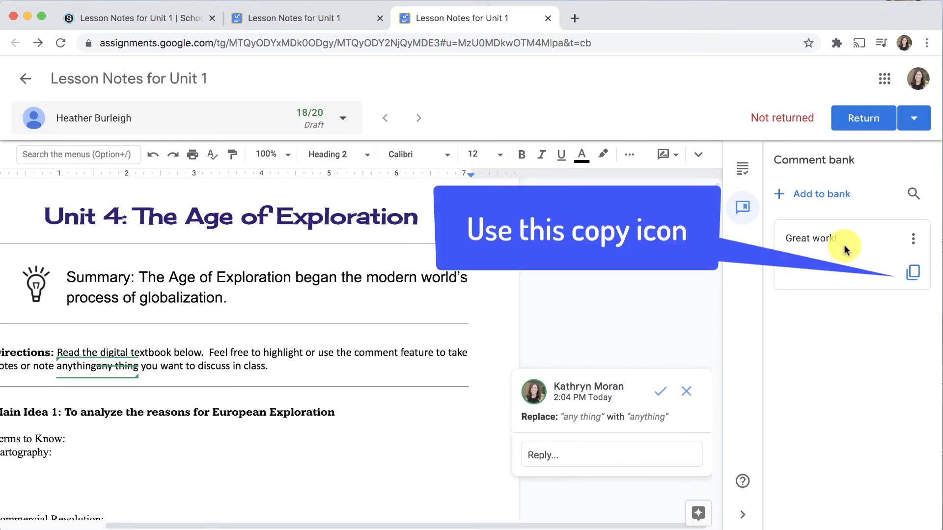
- Copy 'Great work!' and append it after 'grammar' in the overall feedback
left_click(913, 275)
left_click(742, 169)
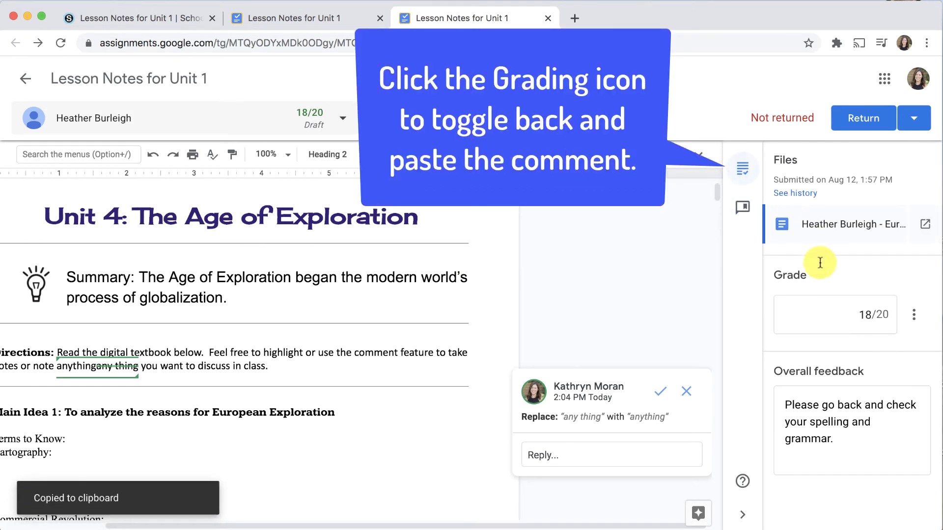
left_click(846, 443)
type(". Great work!")
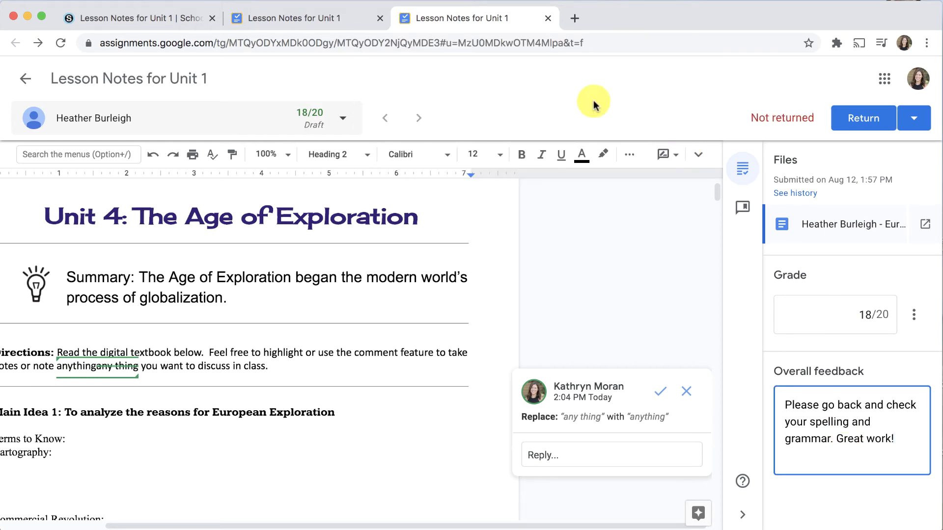
- Choose Return multiple submissions with the graded student selected
left_click(343, 120)
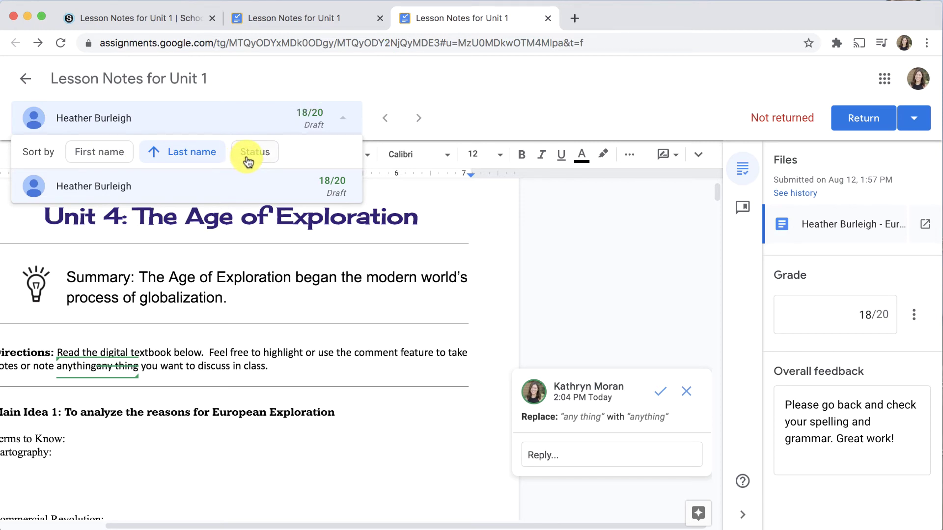
left_click(659, 83)
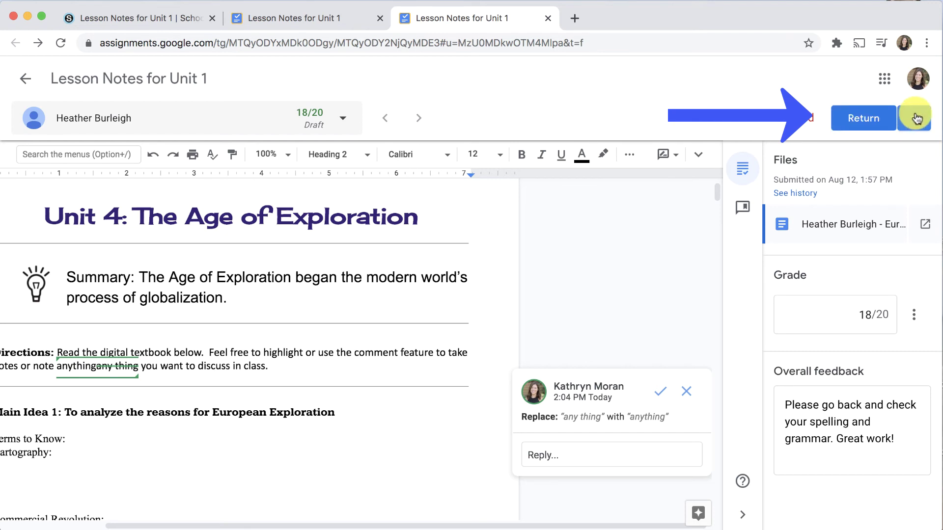
left_click(916, 119)
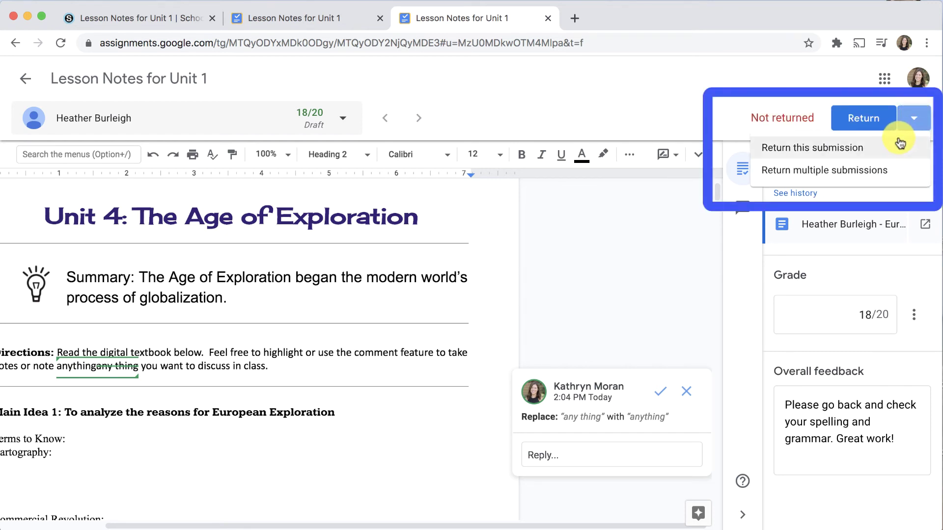
left_click(904, 171)
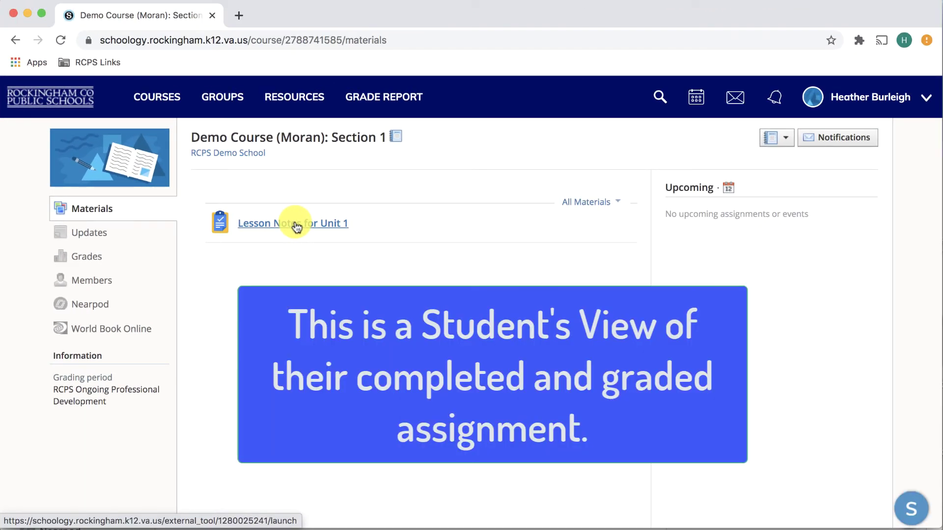
- As the student, open Lesson Notes for Unit 1 to view the grade and feedback
left_click(295, 224)
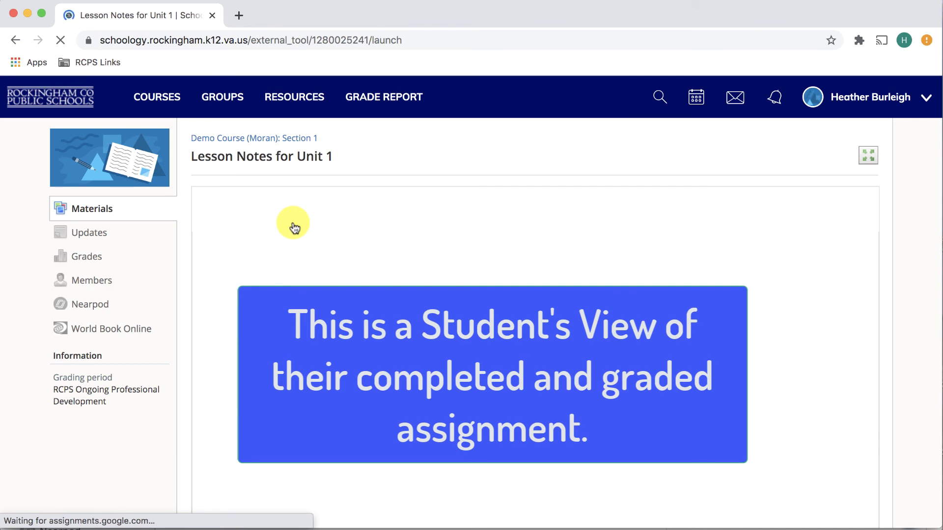
scroll(294, 227, "down", 1)
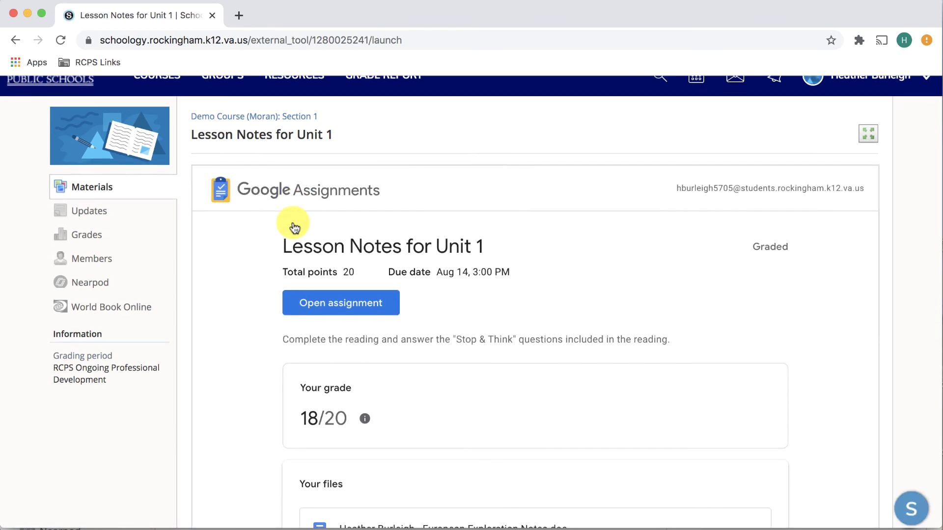
scroll(294, 227, "down", 3)
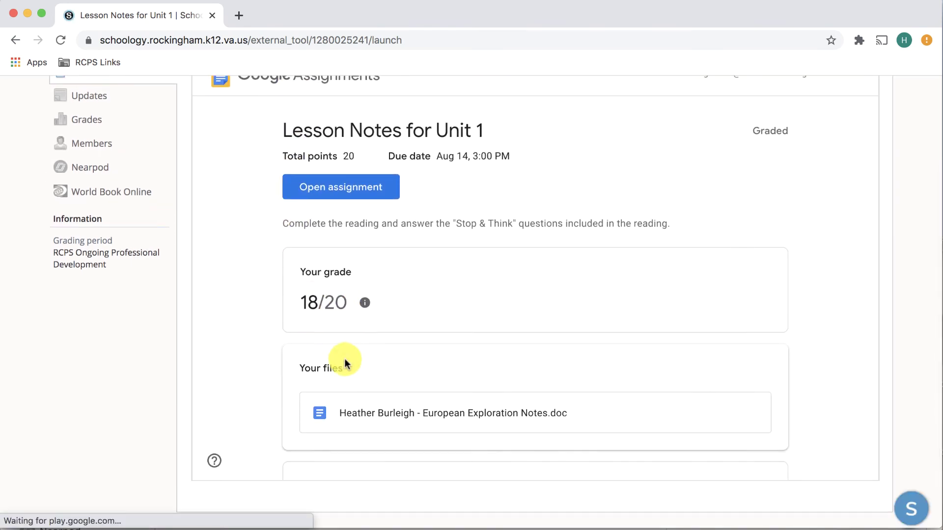
scroll(345, 363, "down", 2)
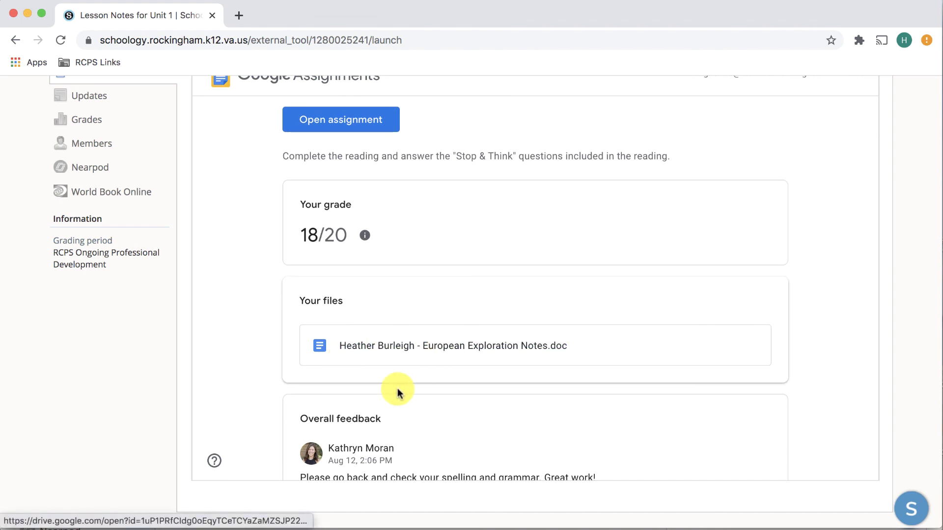
scroll(397, 392, "down", 2)
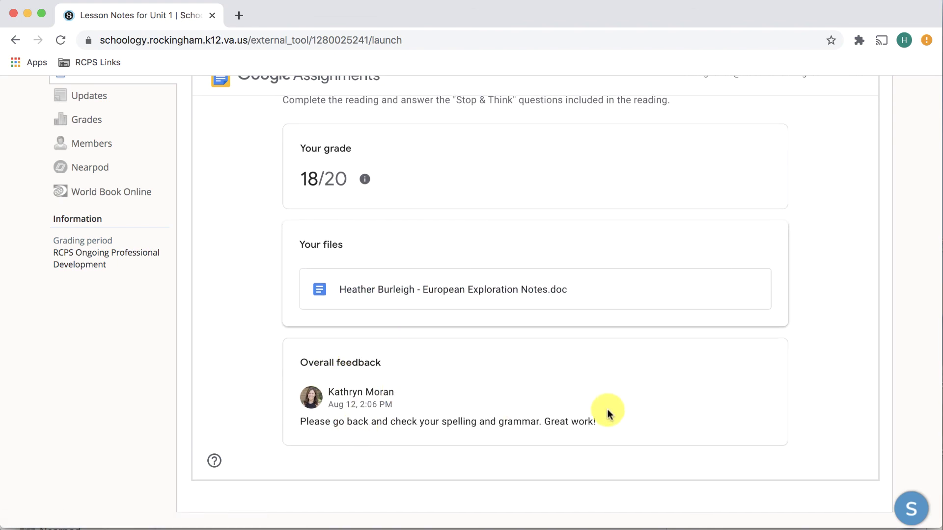
scroll(524, 394, "up", 1)
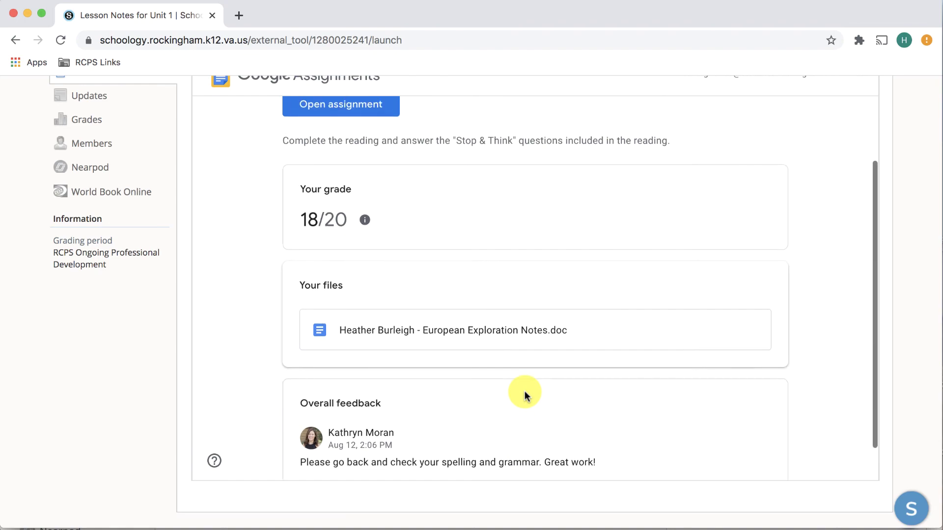